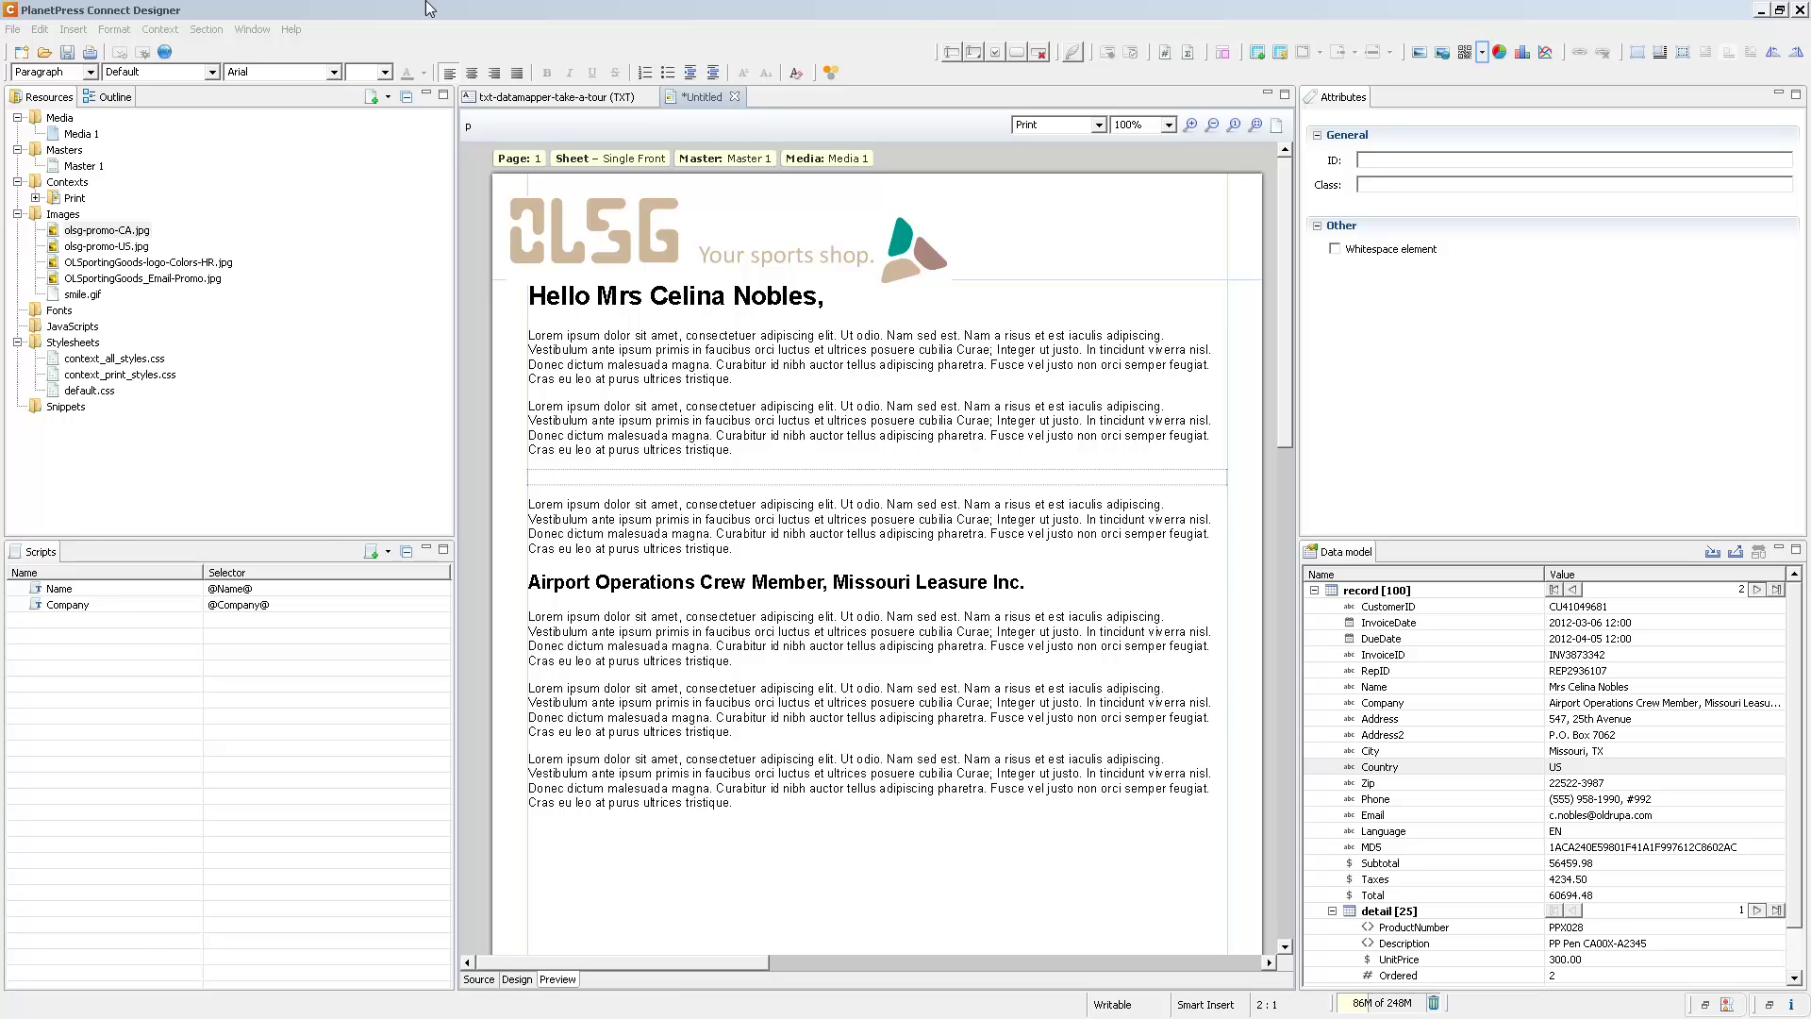
# Step: Insert a Code 128 barcode bound to the CustomerID field below the second paragraph and widen it to about 55.6 mm
pyautogui.click(1483, 54)
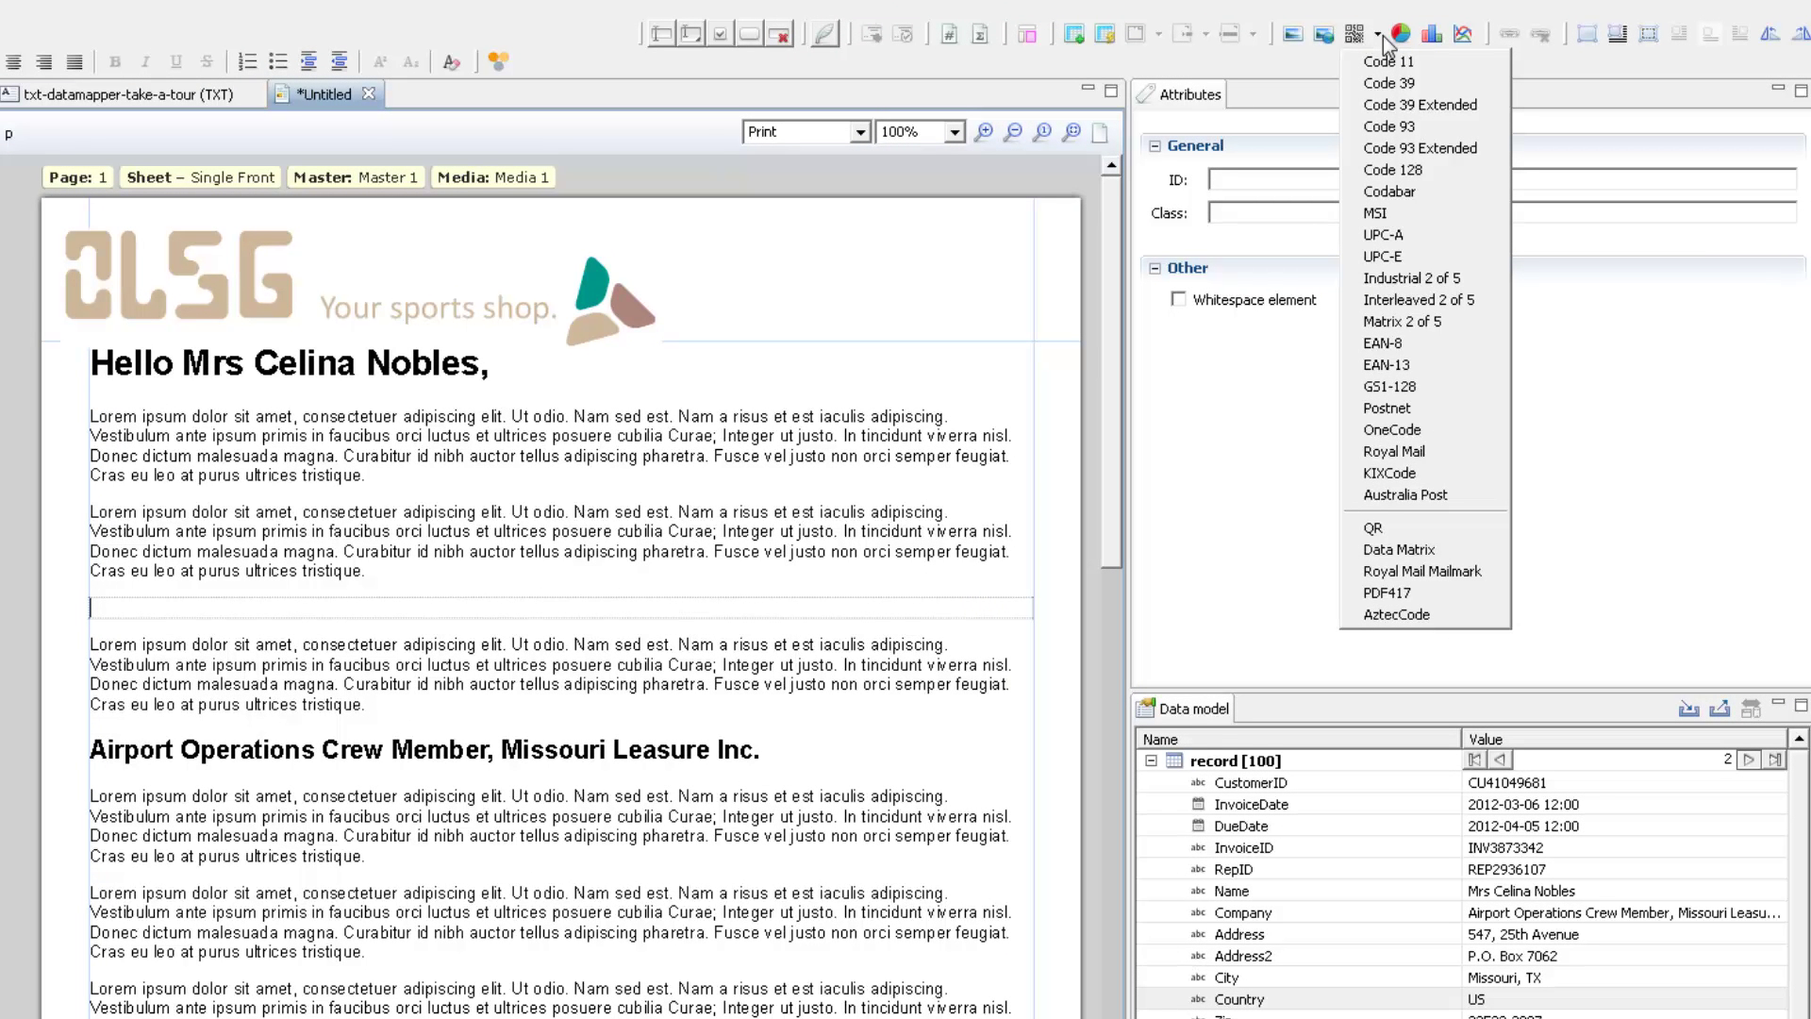
pyautogui.click(1422, 172)
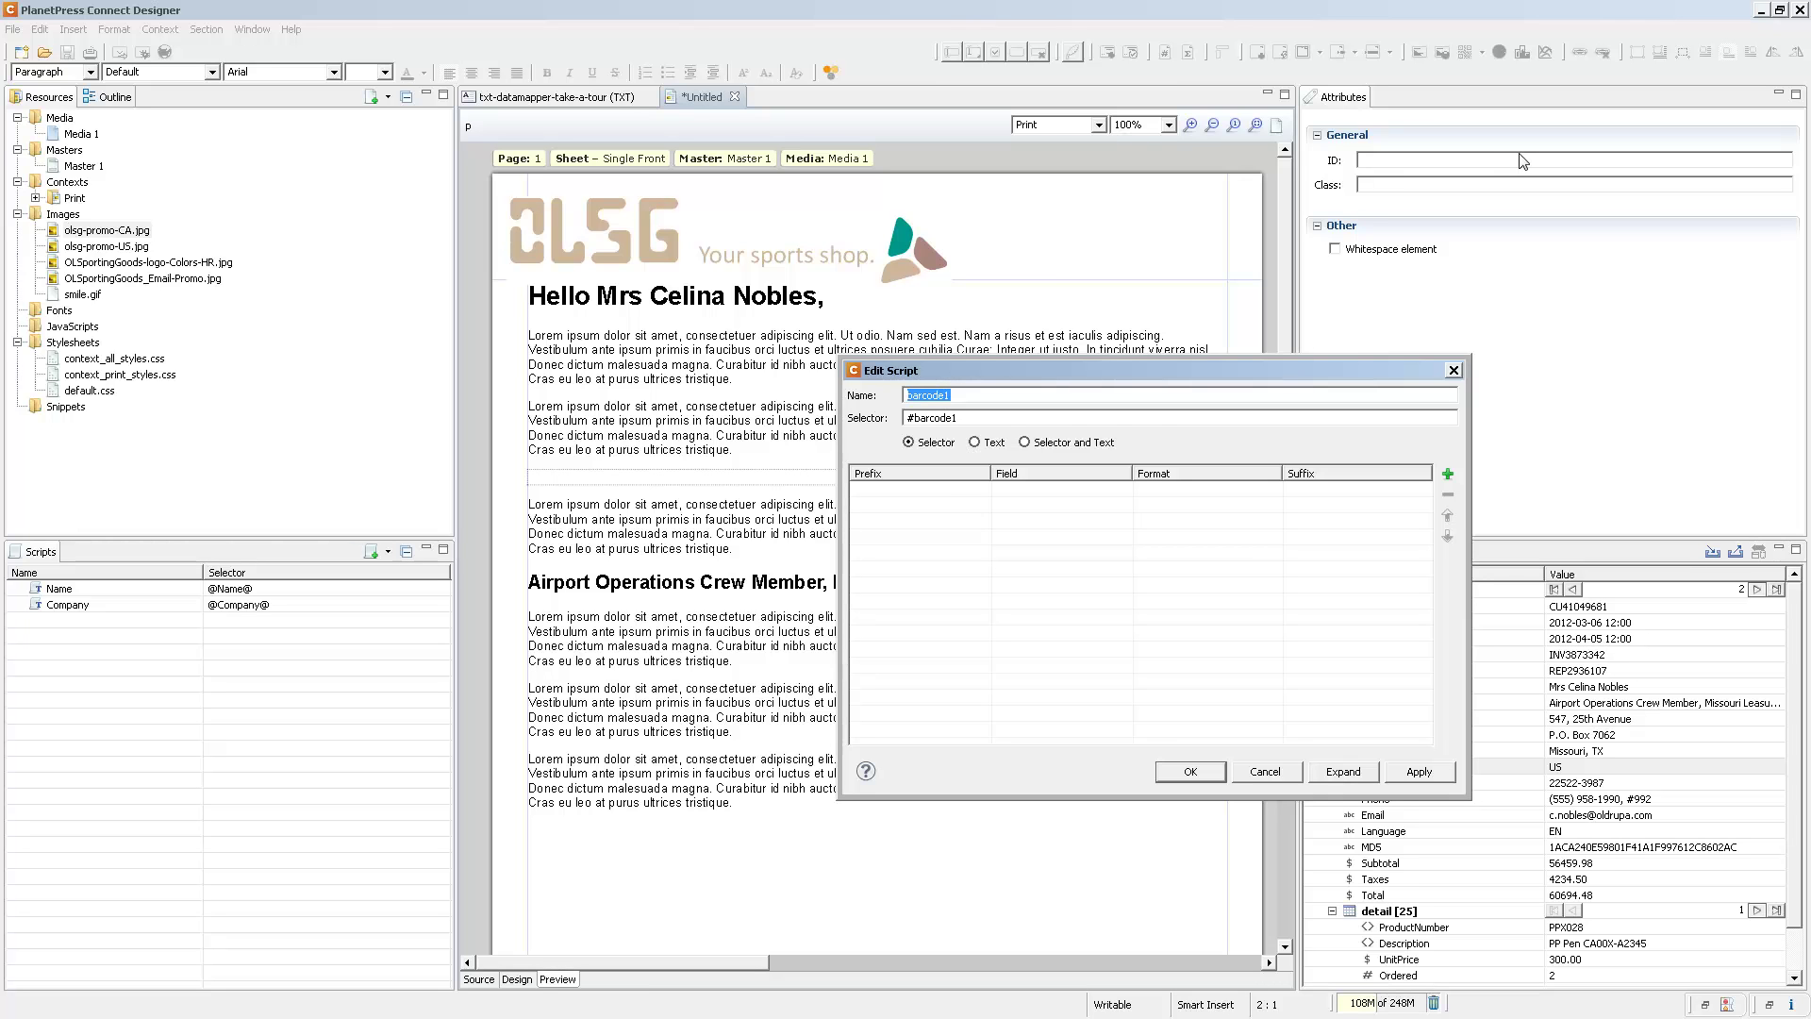
pyautogui.click(1123, 495)
pyautogui.click(1124, 491)
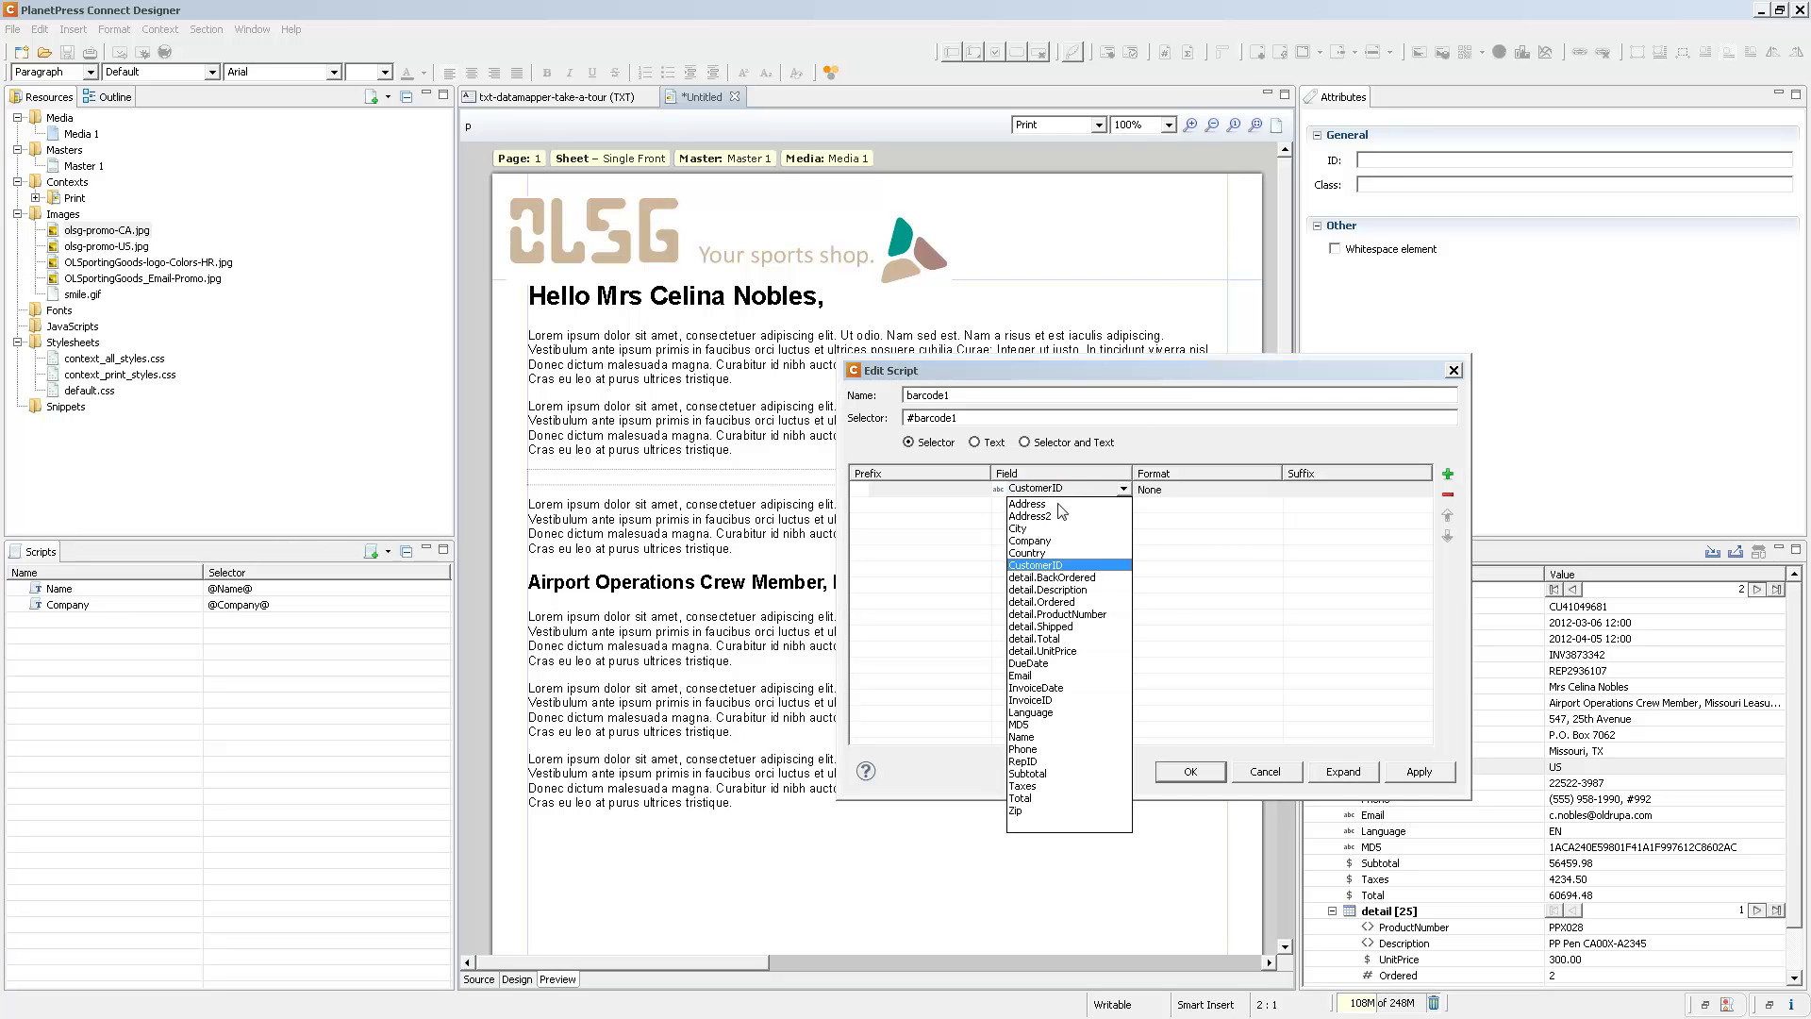
pyautogui.click(1033, 565)
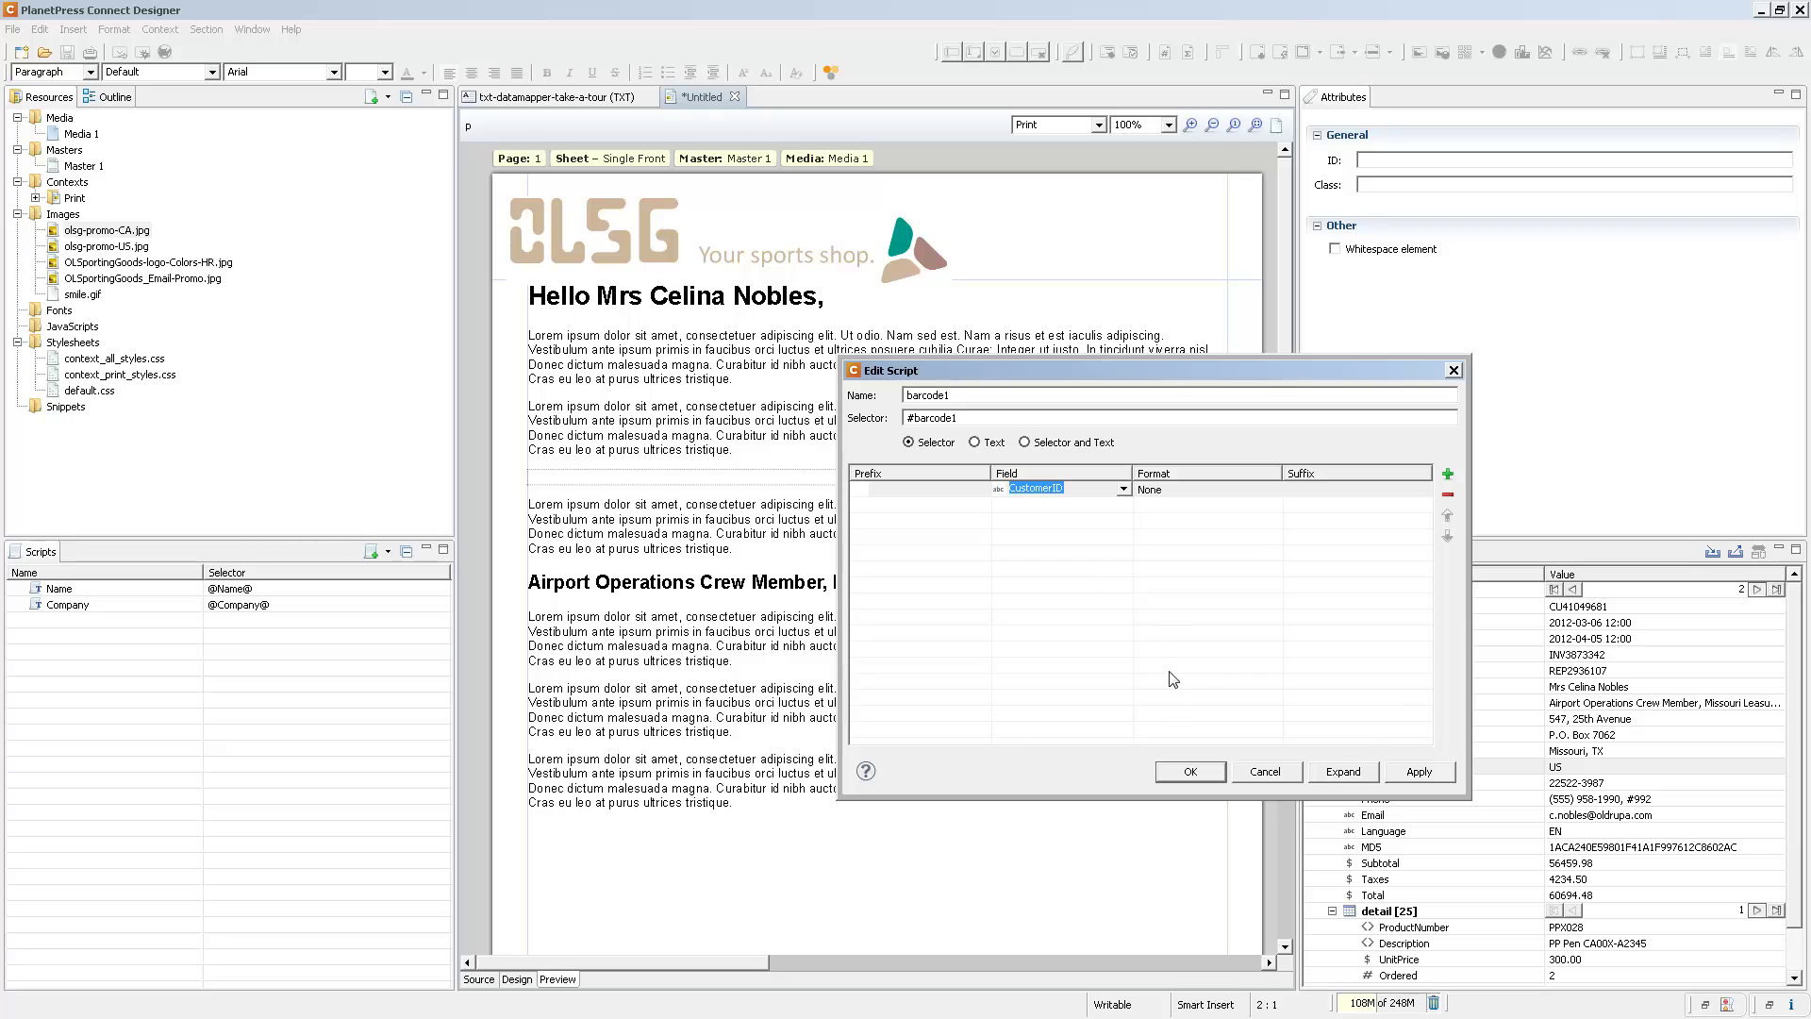
pyautogui.click(1186, 773)
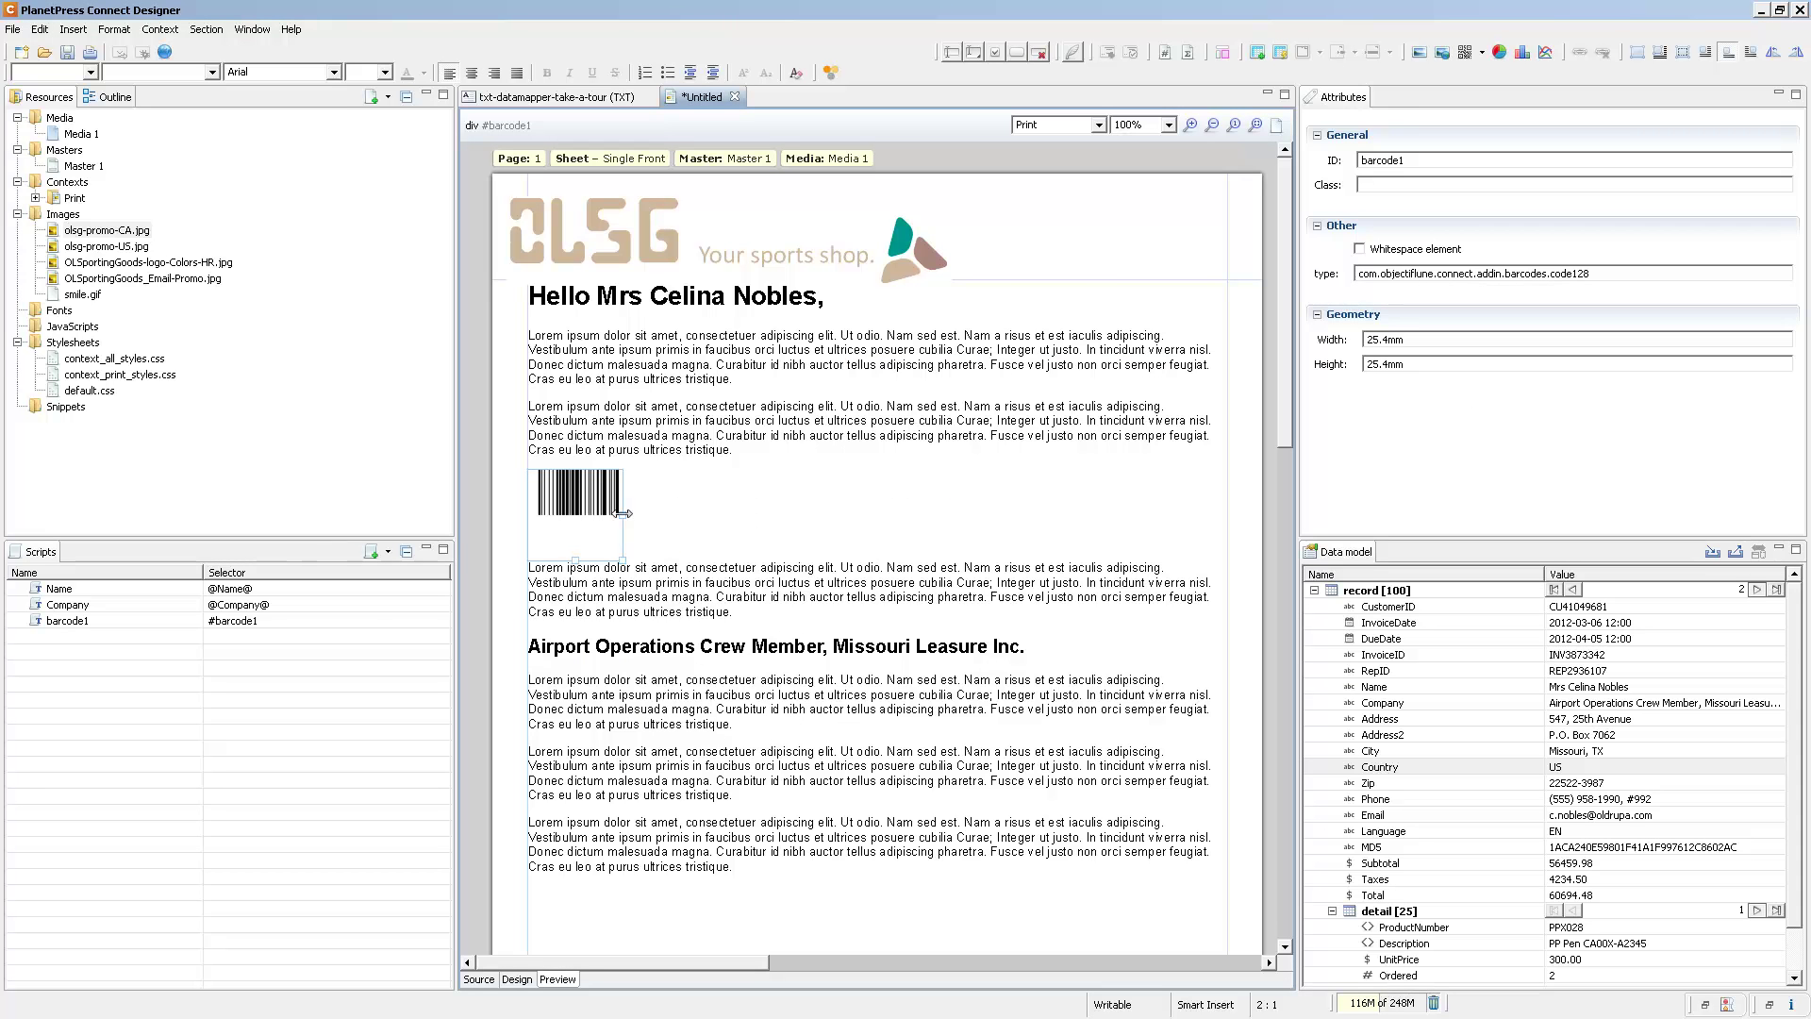
pyautogui.moveTo(618, 513); pyautogui.dragTo(724, 516)
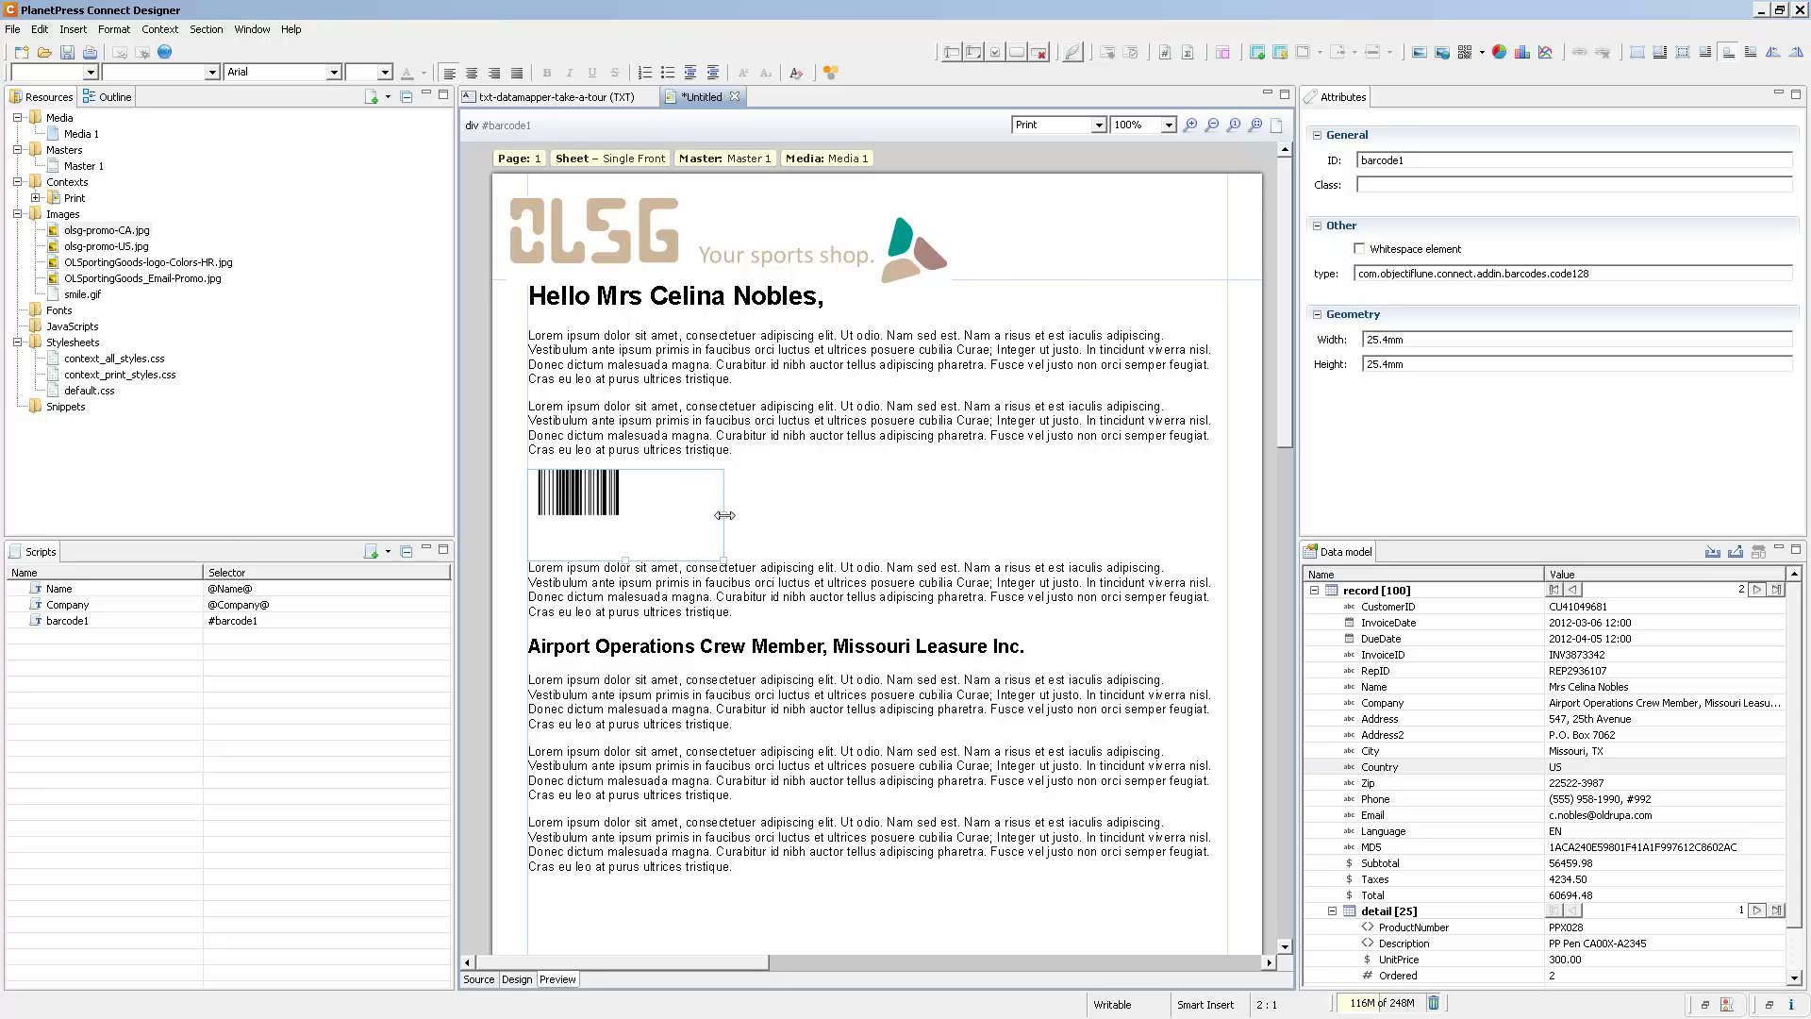
# Step: Set the Code 128 barcode's Scale property to Fit To Box so it fills its frame
pyautogui.rightClick(576, 498)
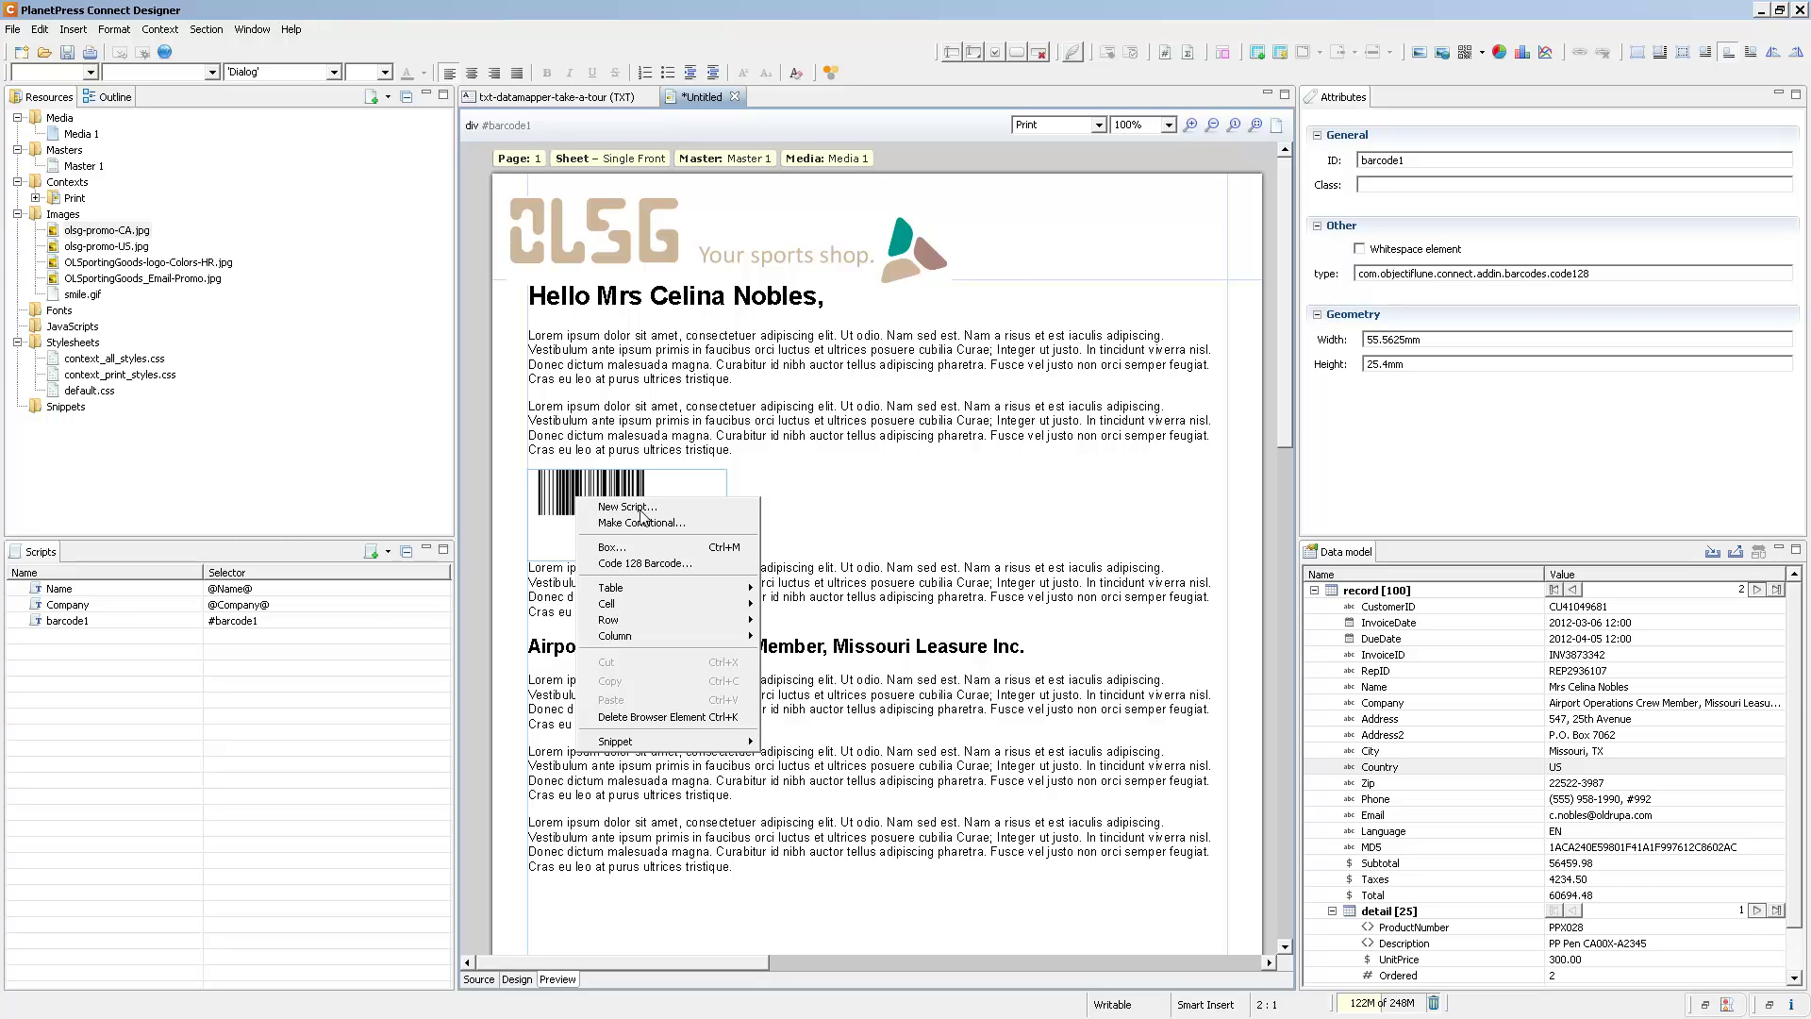
pyautogui.click(673, 563)
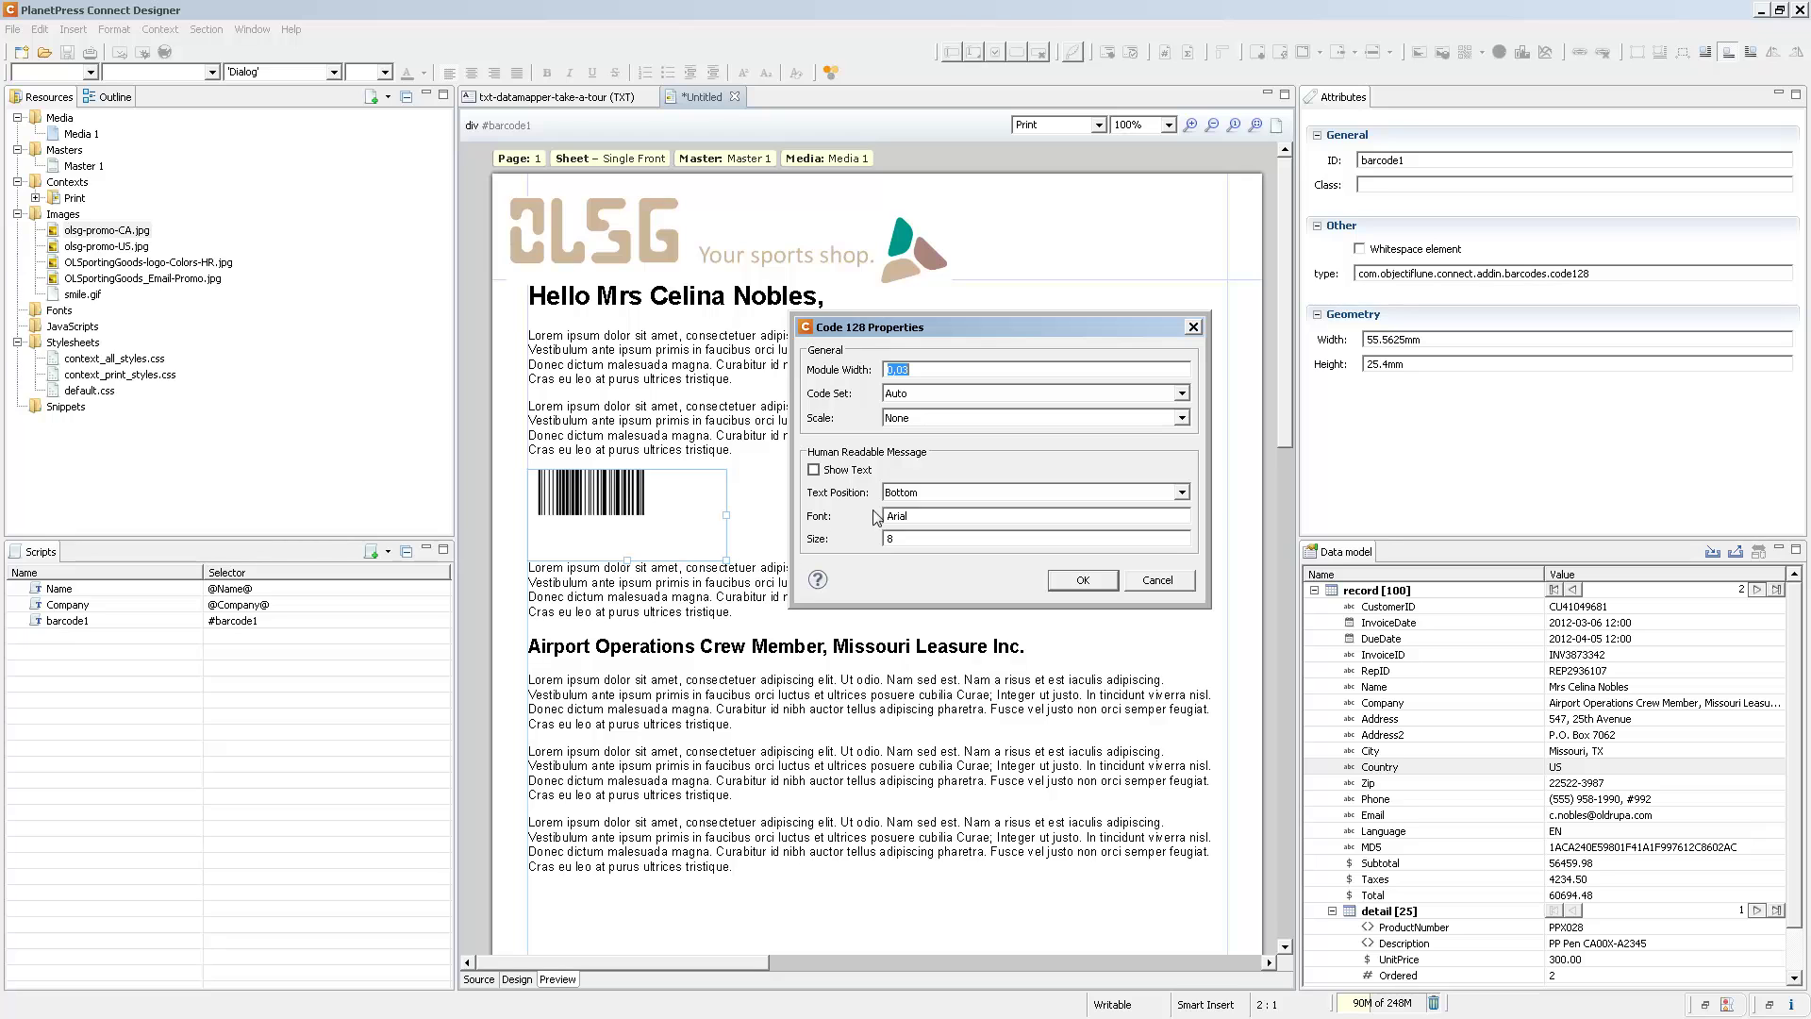
pyautogui.click(914, 421)
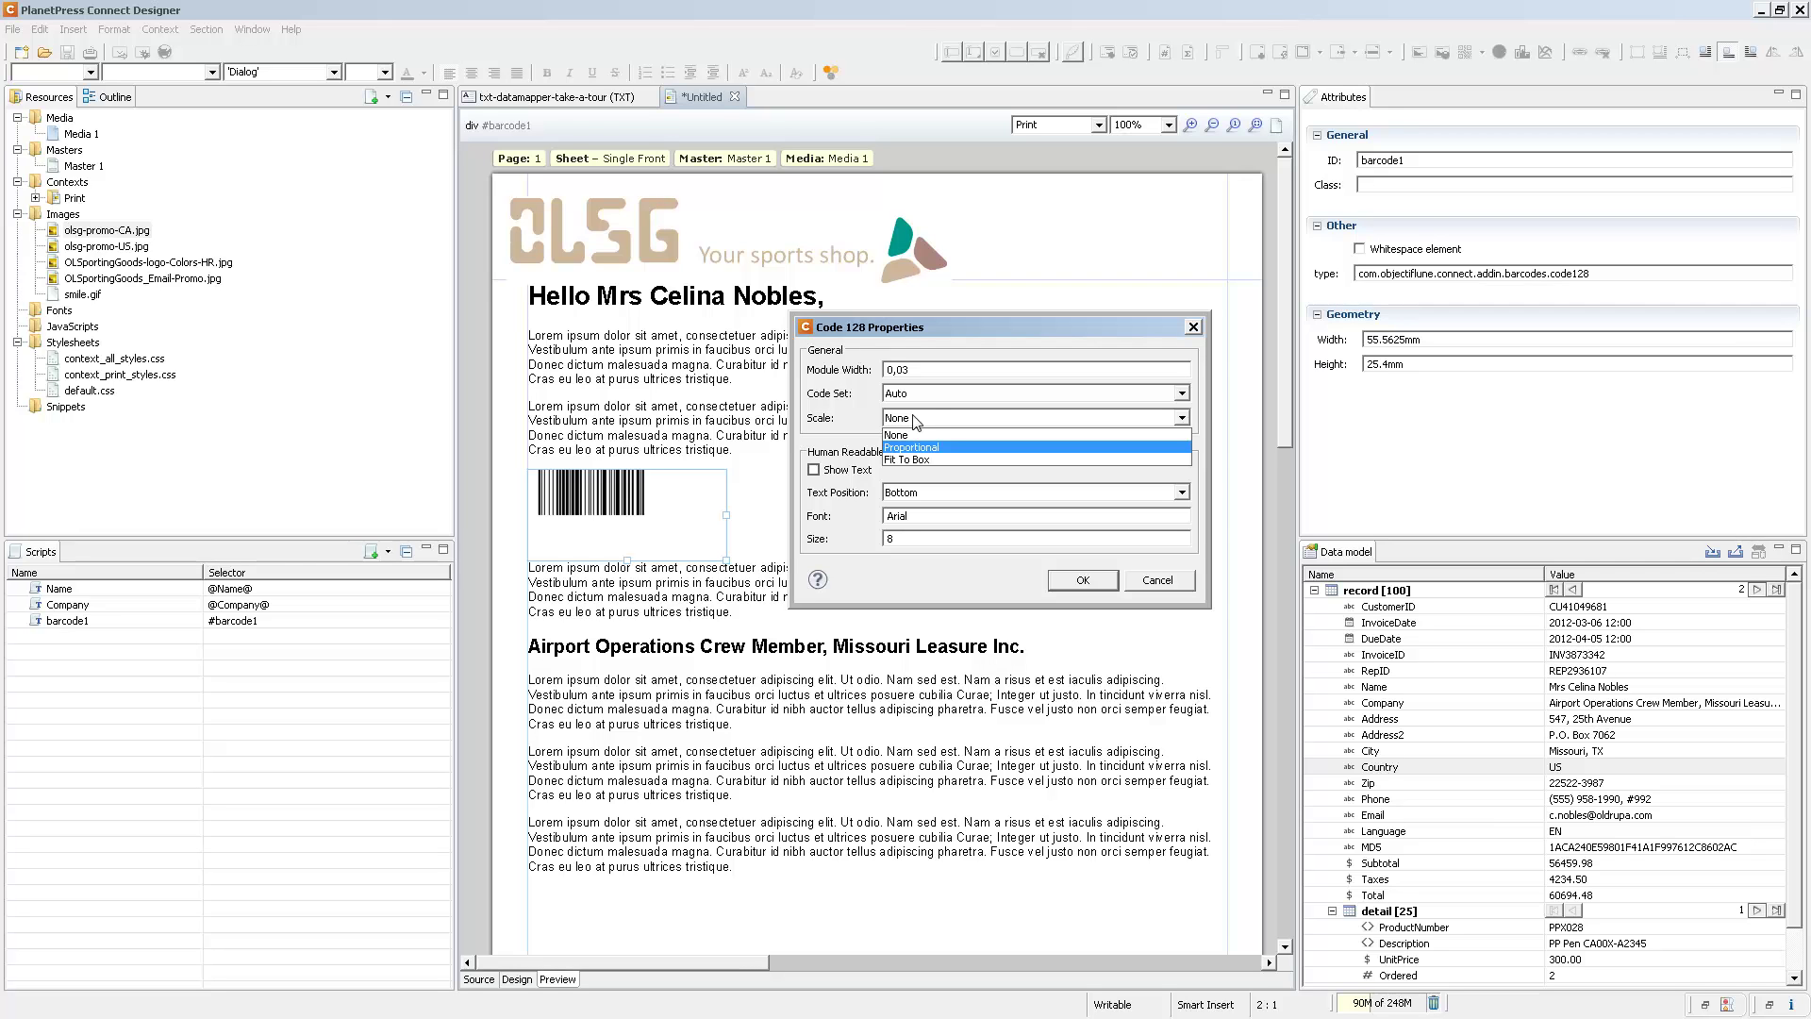
pyautogui.click(947, 459)
pyautogui.click(1081, 582)
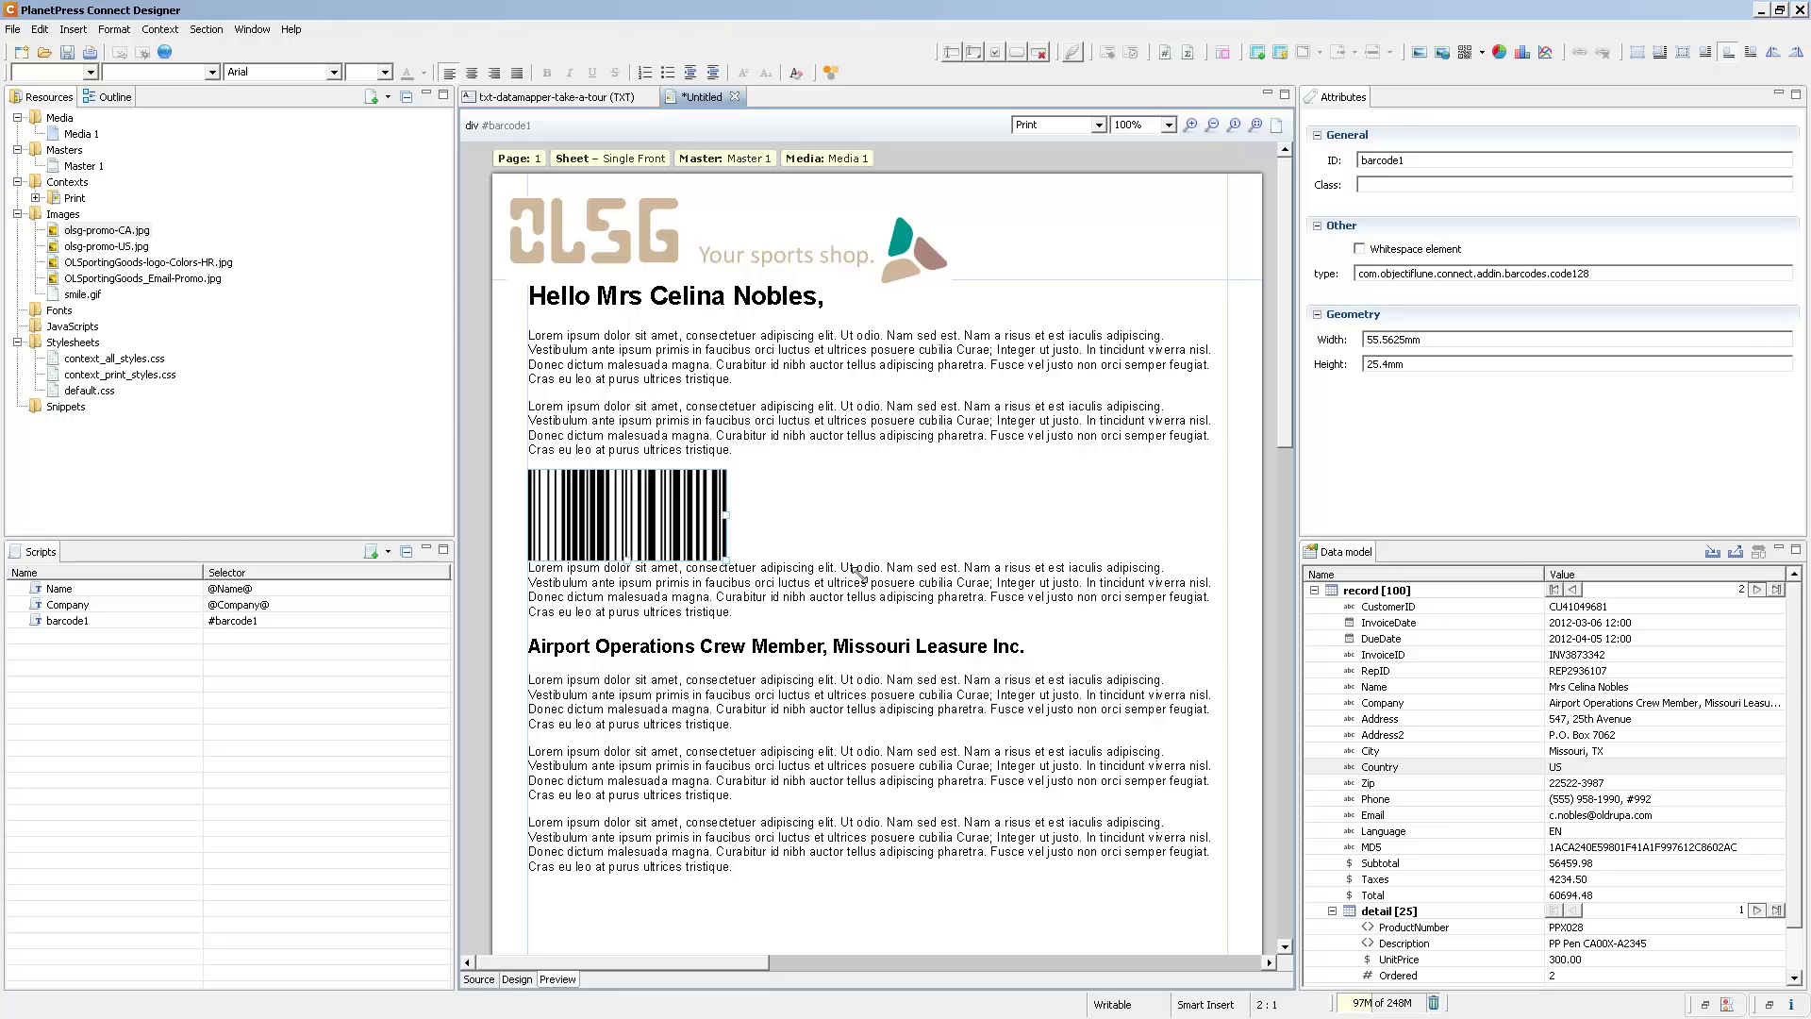
# Step: Resize the barcode to about 97.6 × 19.6 mm and add an empty paragraph after the first paragraph
pyautogui.moveTo(721, 556); pyautogui.dragTo(879, 536)
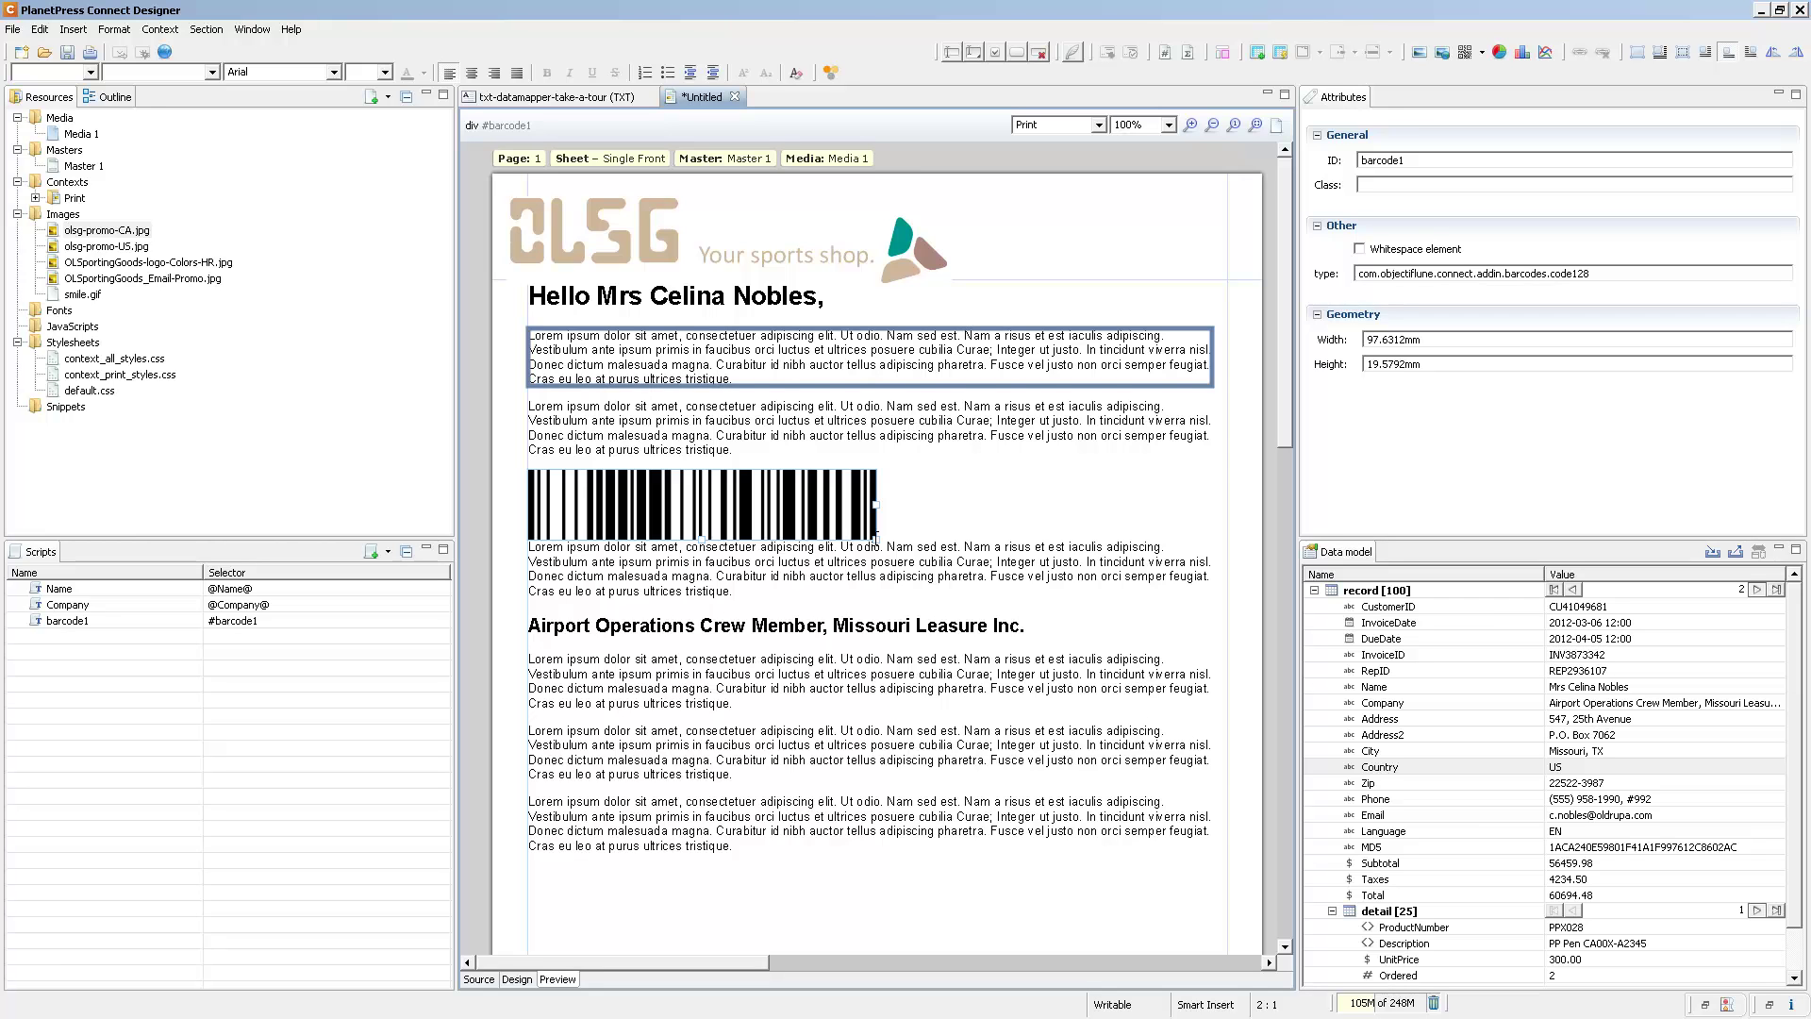
pyautogui.click(738, 385)
pyautogui.press('Return')
pyautogui.click(1482, 52)
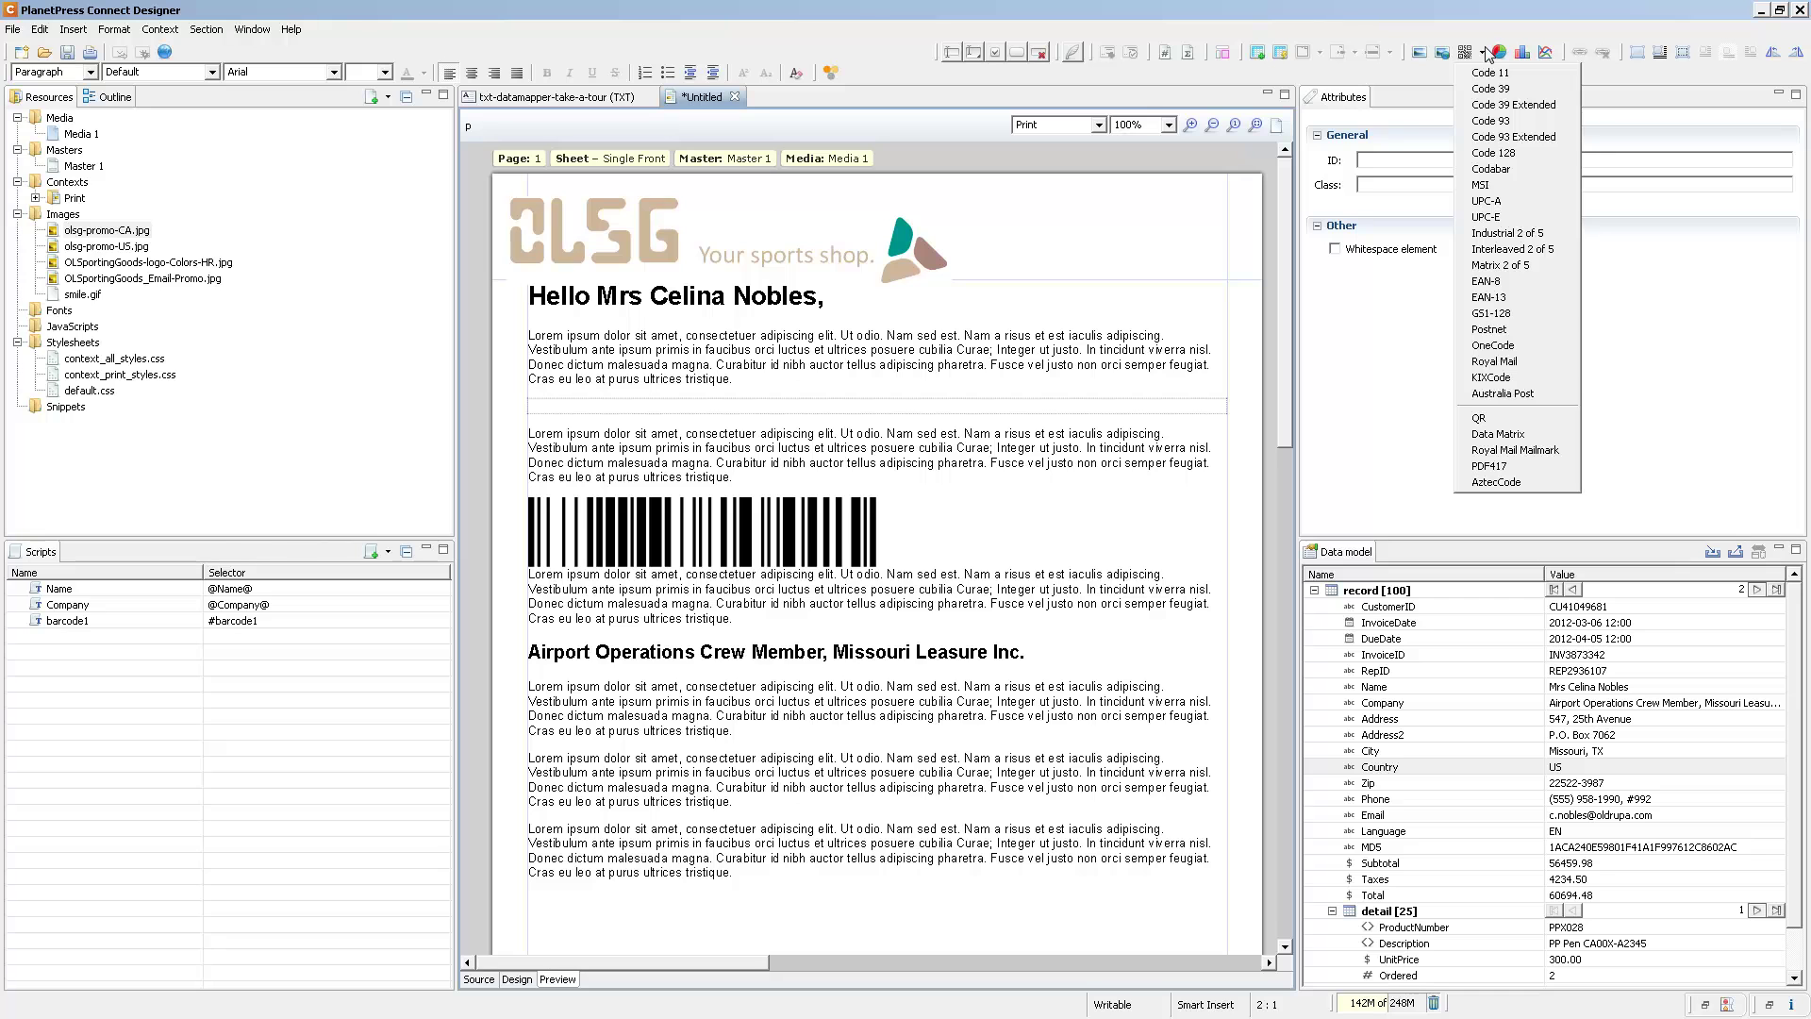
# Step: Insert a QR code bound to CustomerID below the first paragraph, creating the barcode2 script
pyautogui.click(1493, 422)
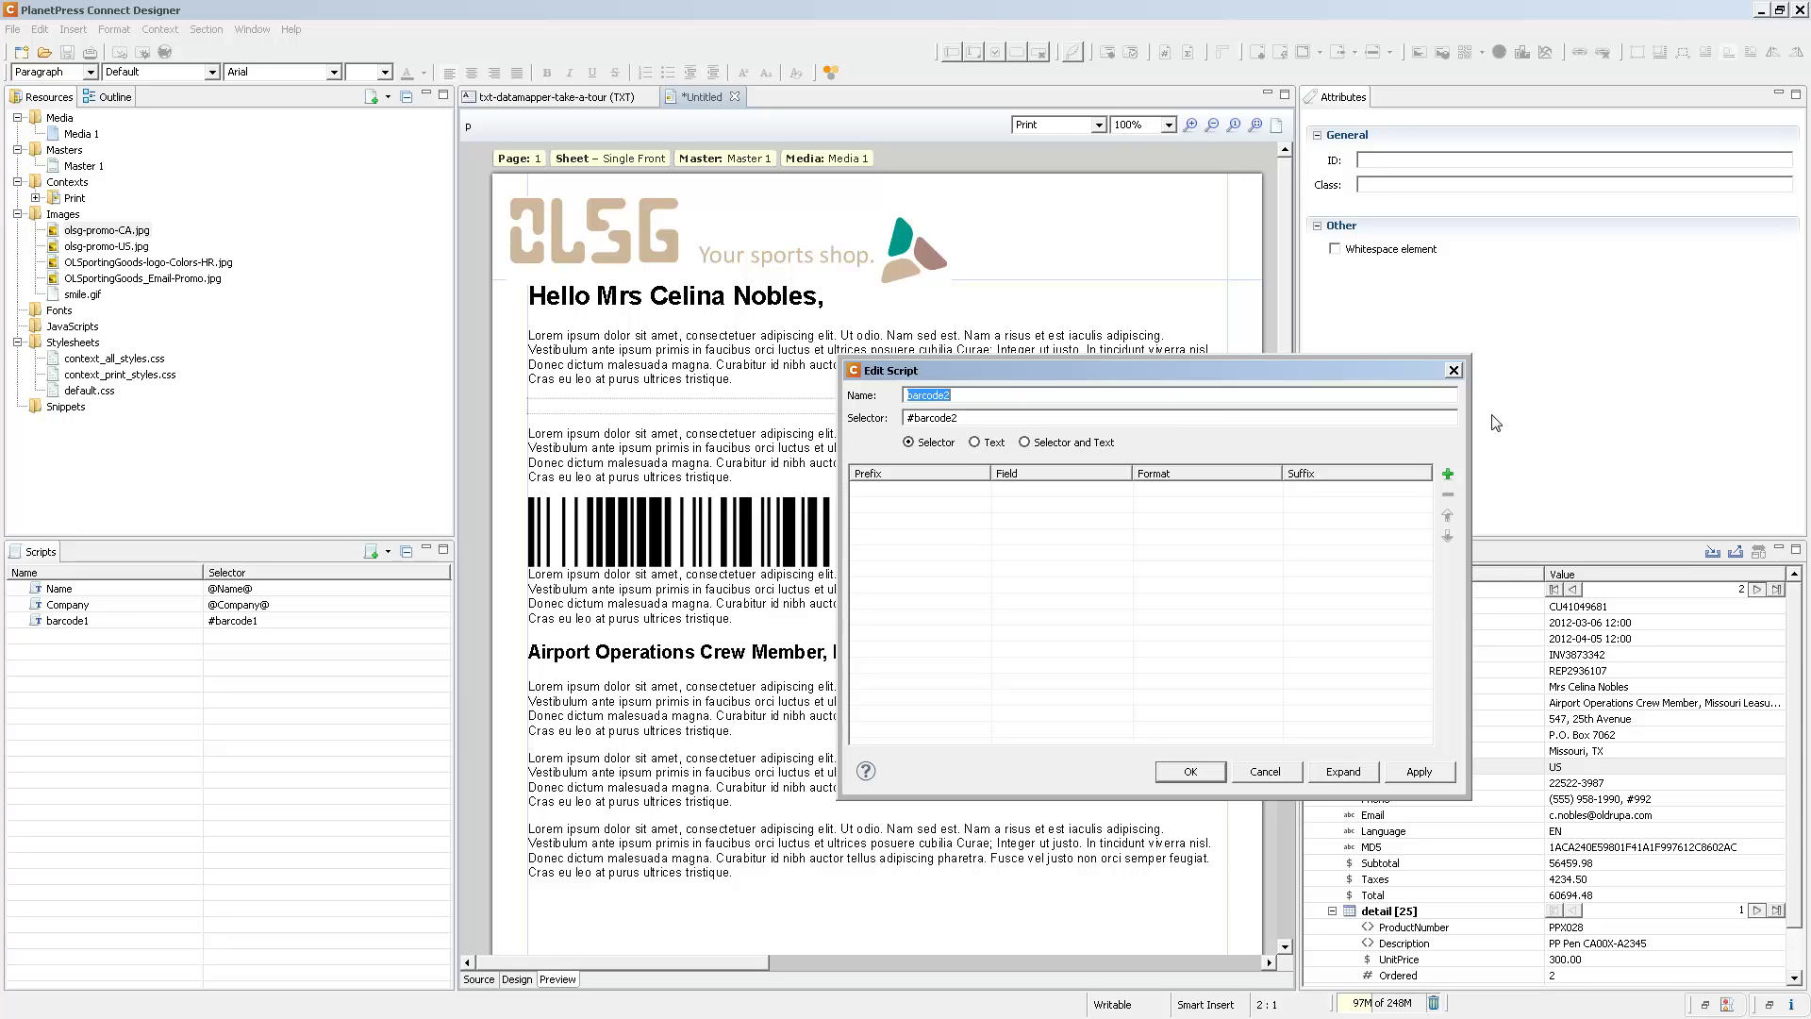
pyautogui.click(1117, 486)
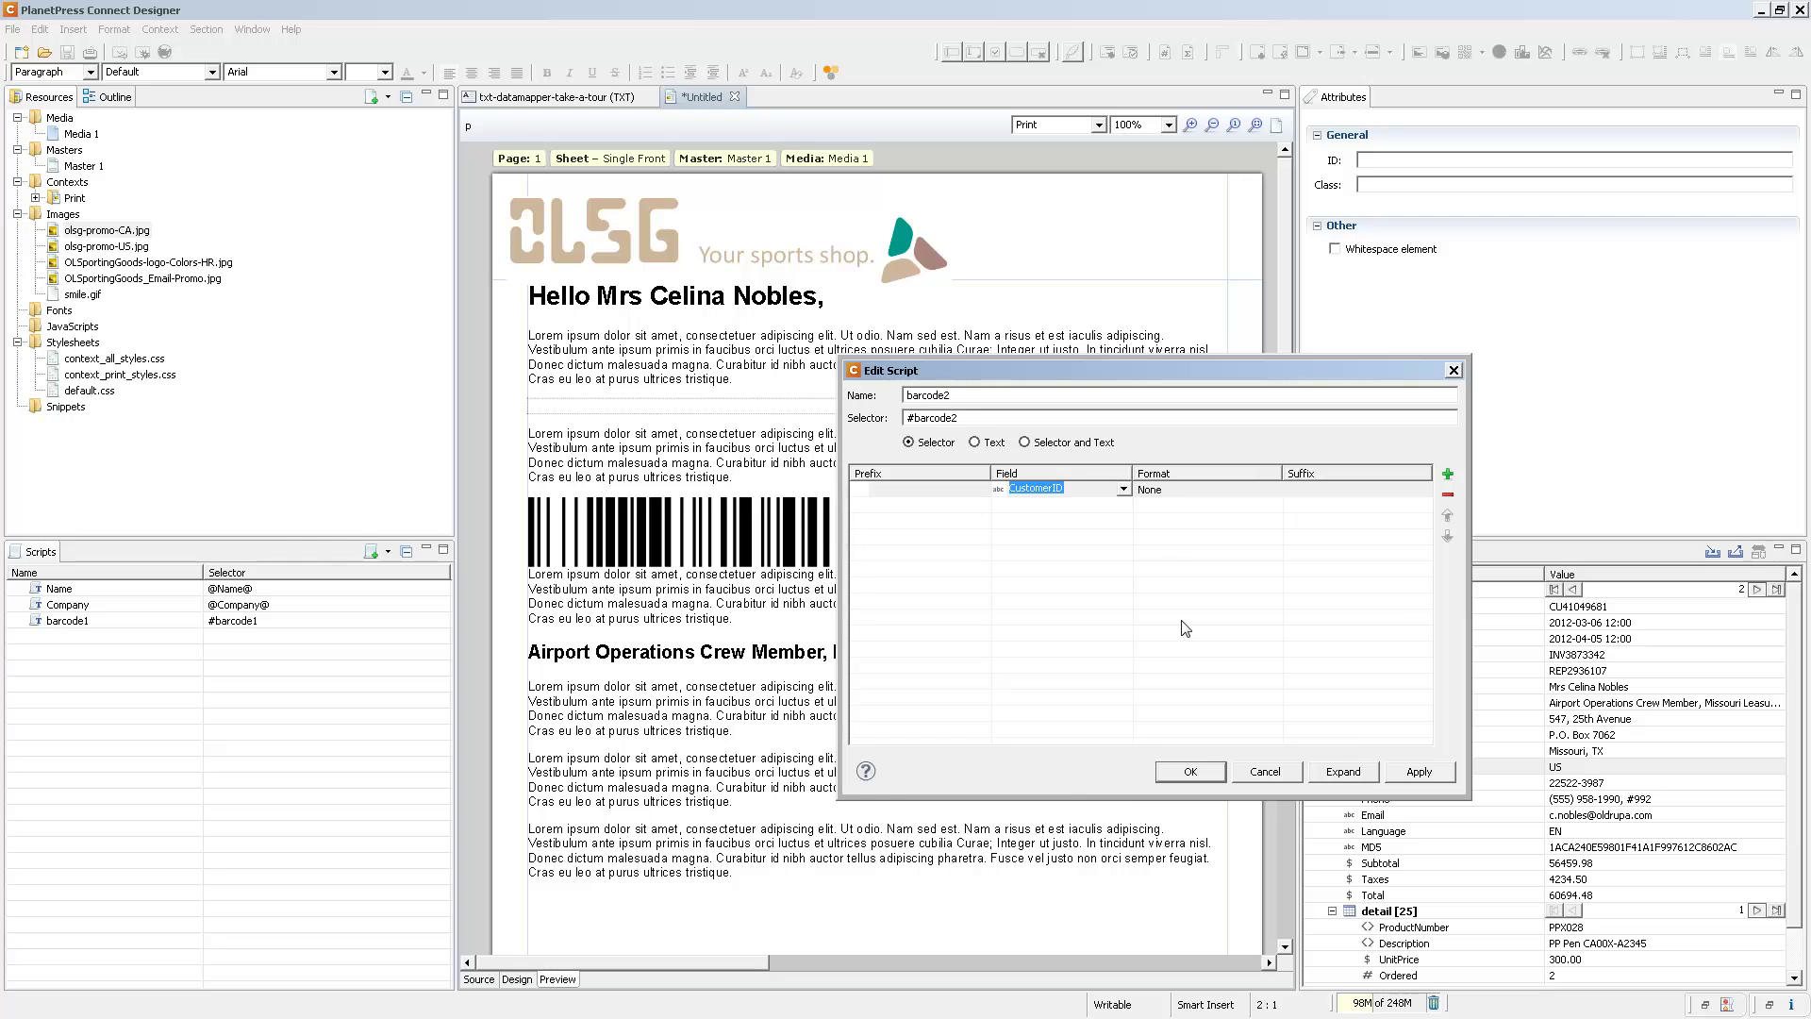
pyautogui.click(1192, 774)
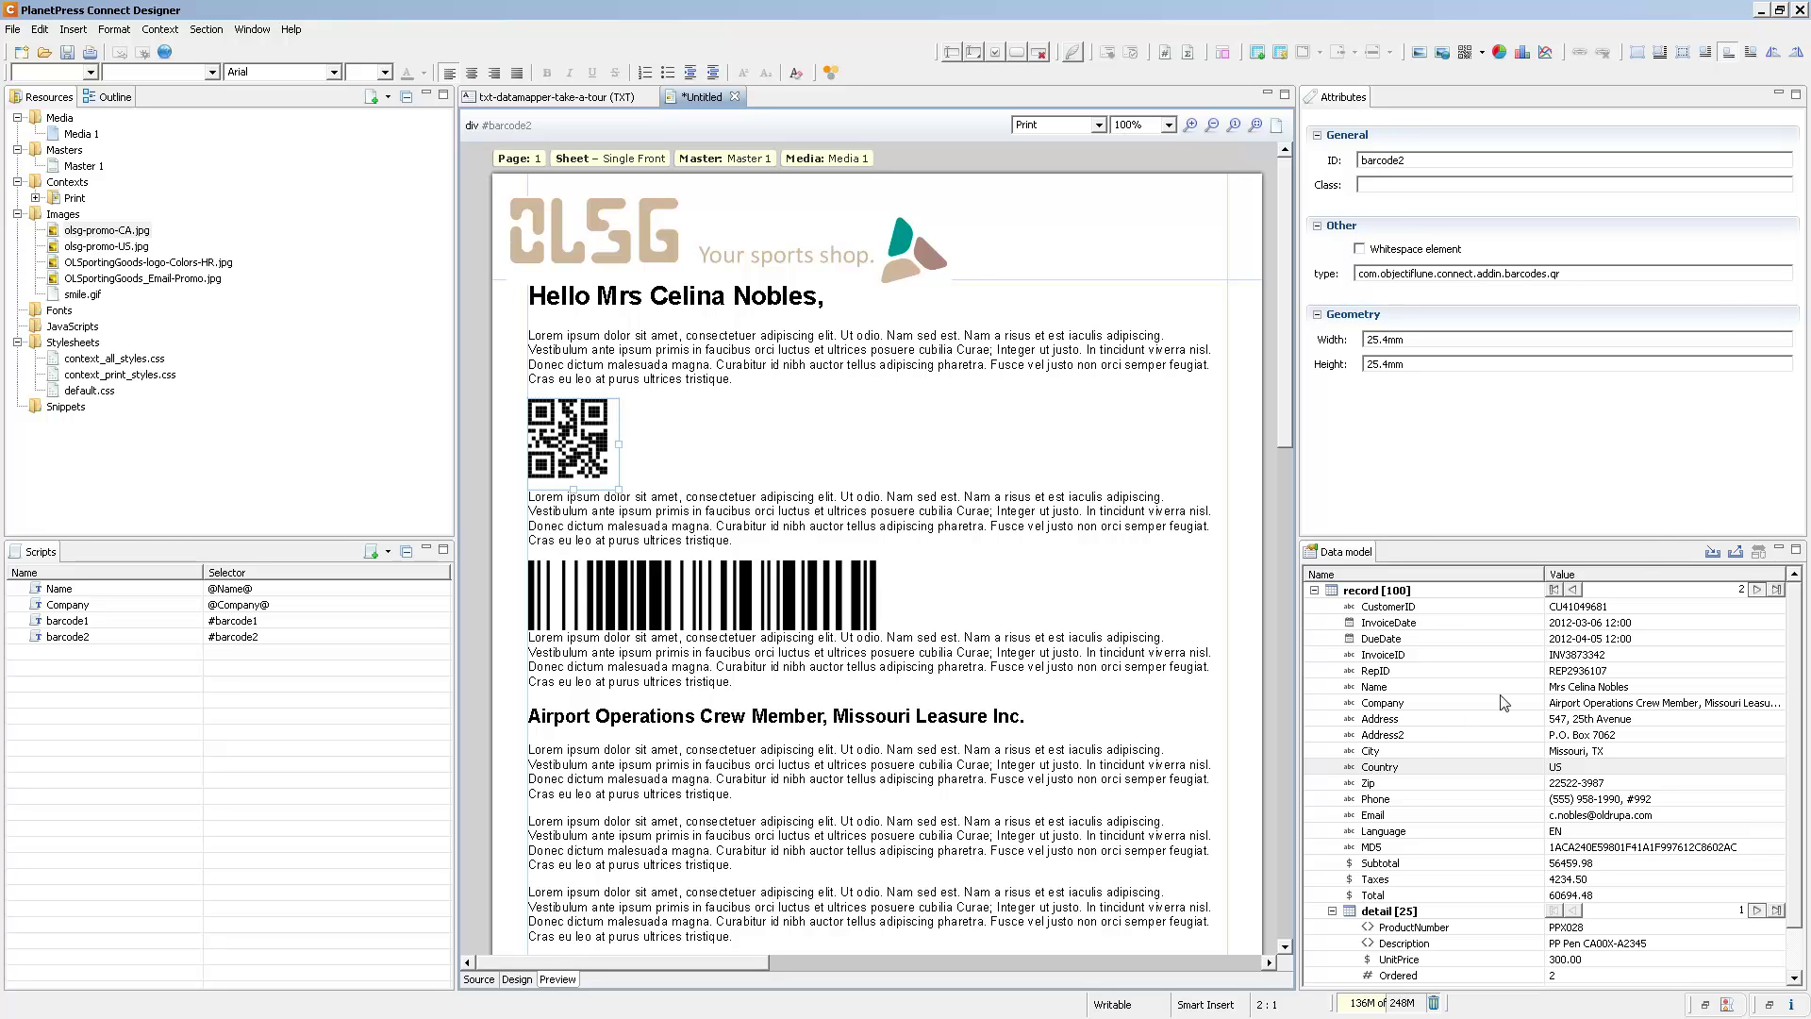
# Step: Float the QR code to the right edge so the second paragraph wraps beside it
pyautogui.click(1750, 53)
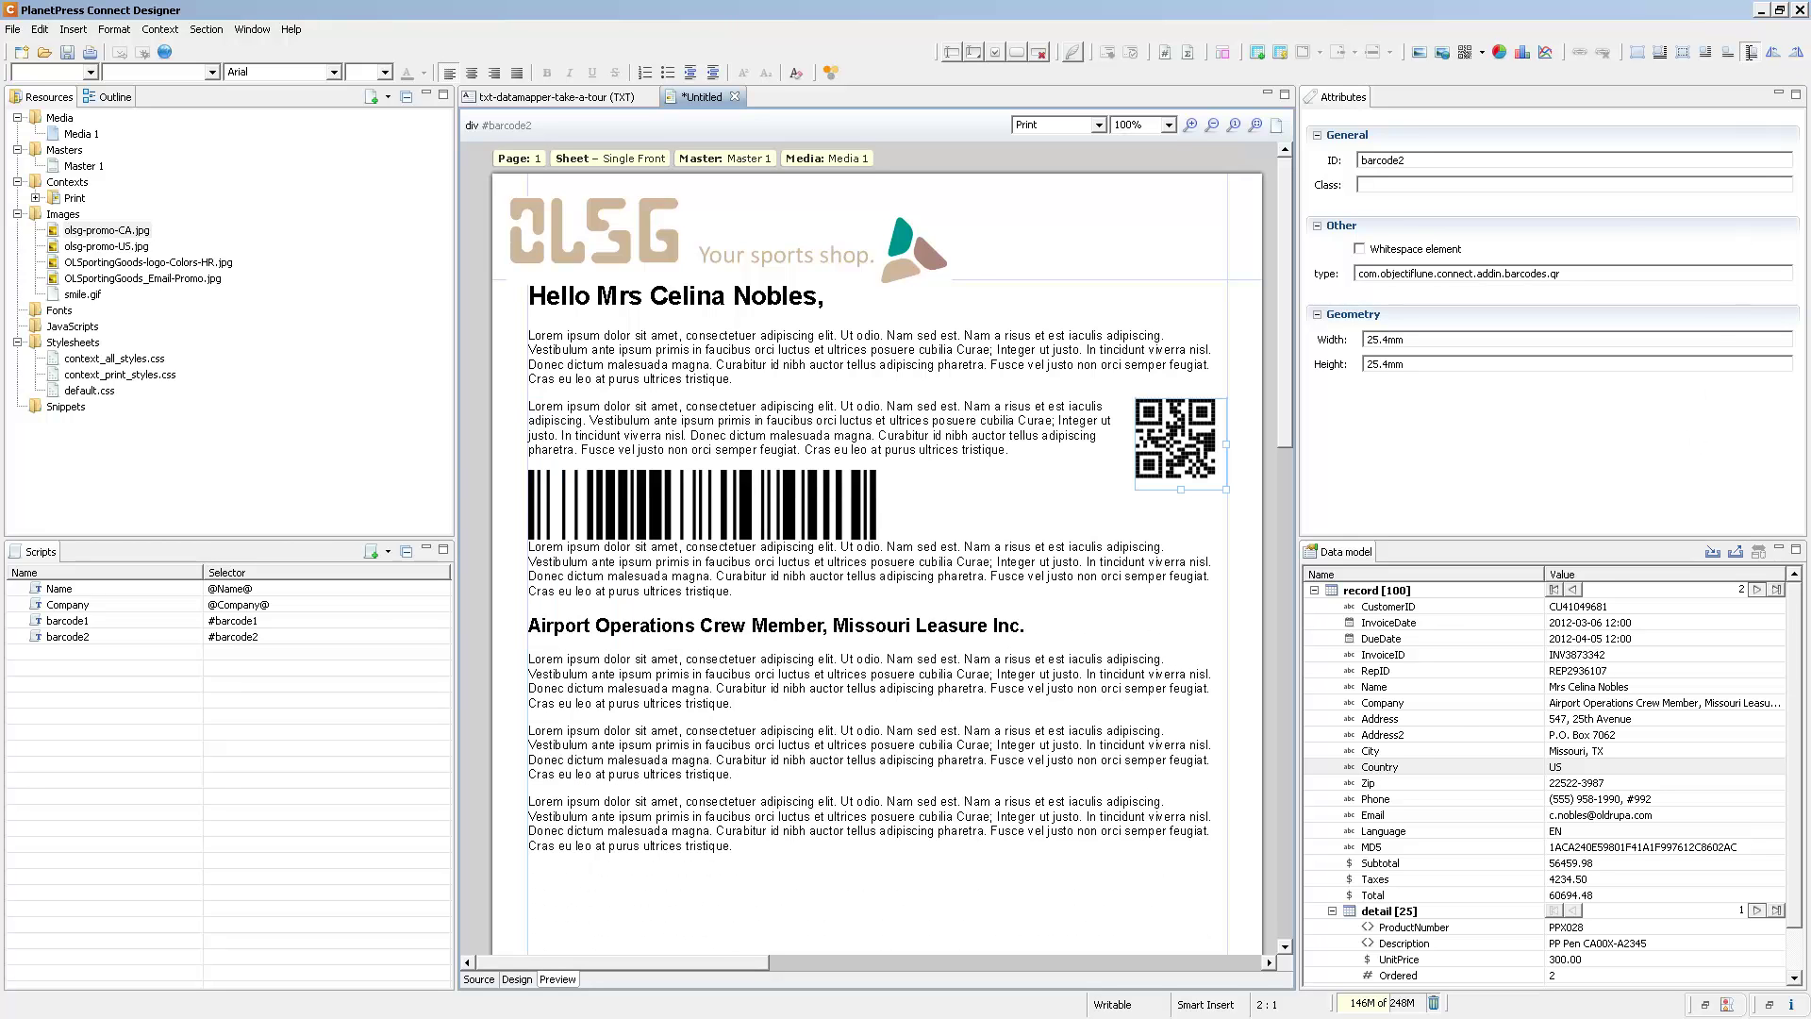